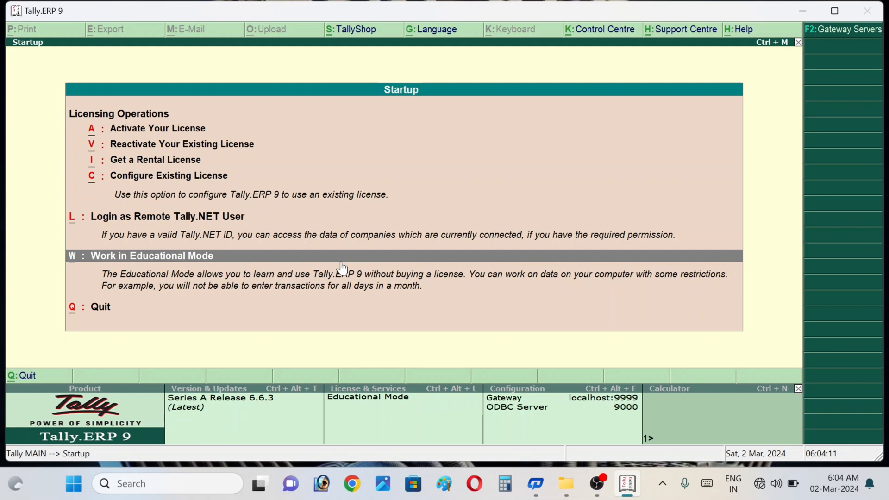
Step: Enter Educational Mode and open a new Payment voucher from Accounting Vouchers
click(342, 268)
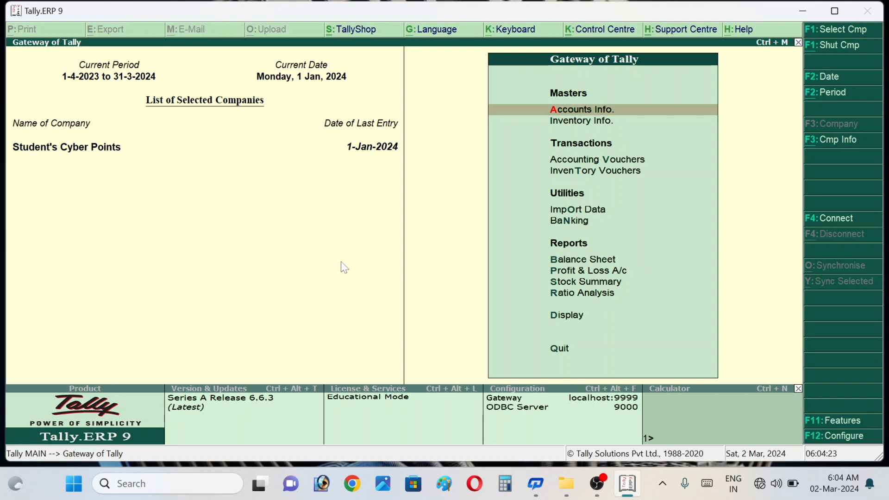
key(Down)
key(Down)
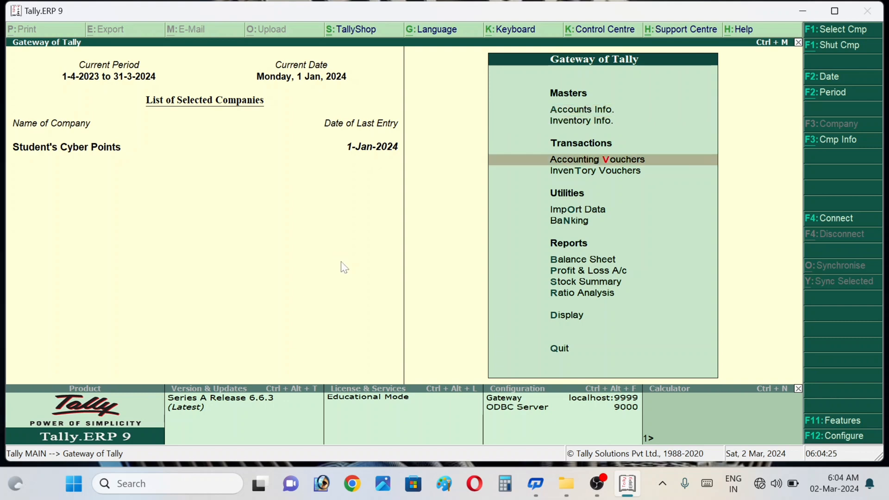
key(Return)
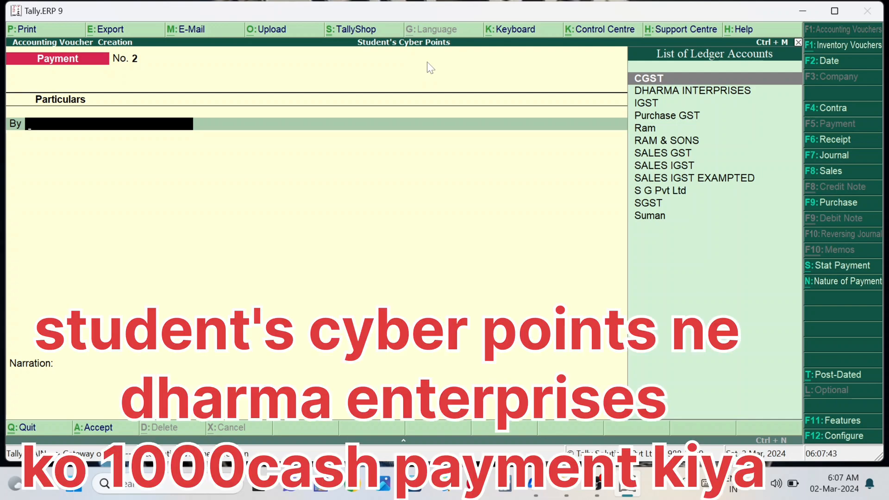
Step: Debit DHARMA INTERPRISES 1000 in voucher No. 2, with bill-wise adjustment On Account for 1,000.00
key(Down)
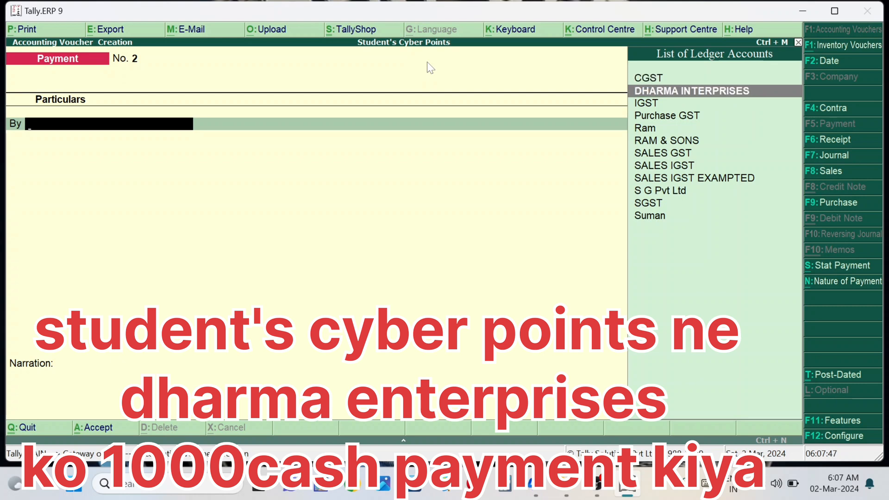
key(Return)
text(1)
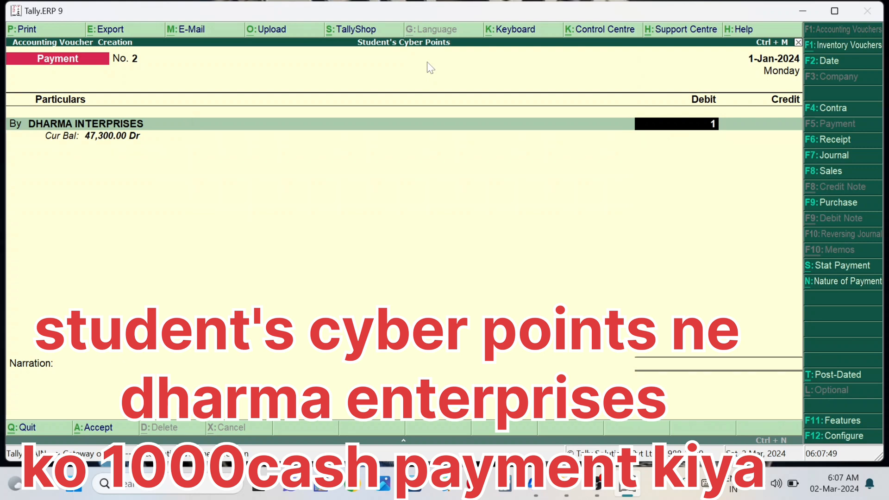
text(000)
key(Return)
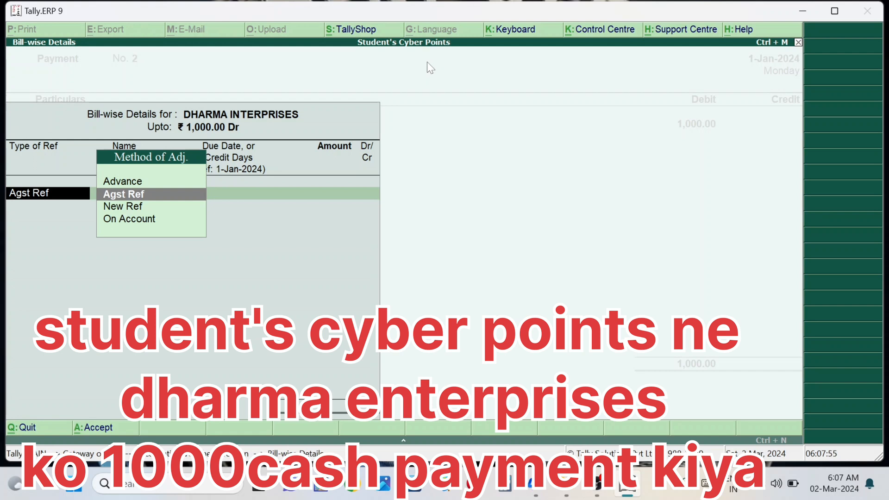
key(Down)
key(Down)
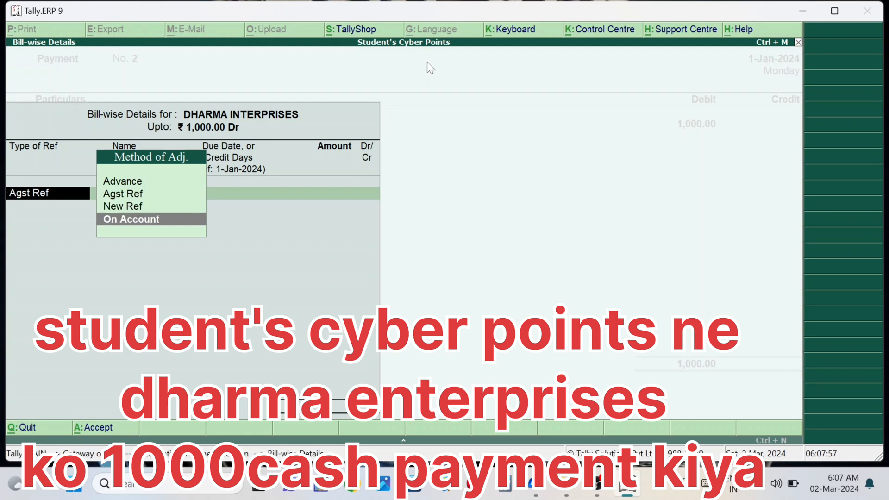
key(Return)
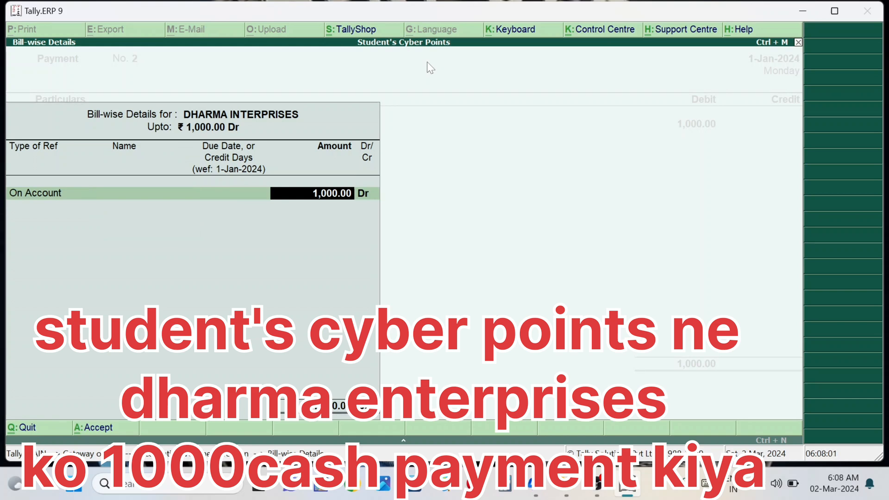
key(Return)
key(Return)
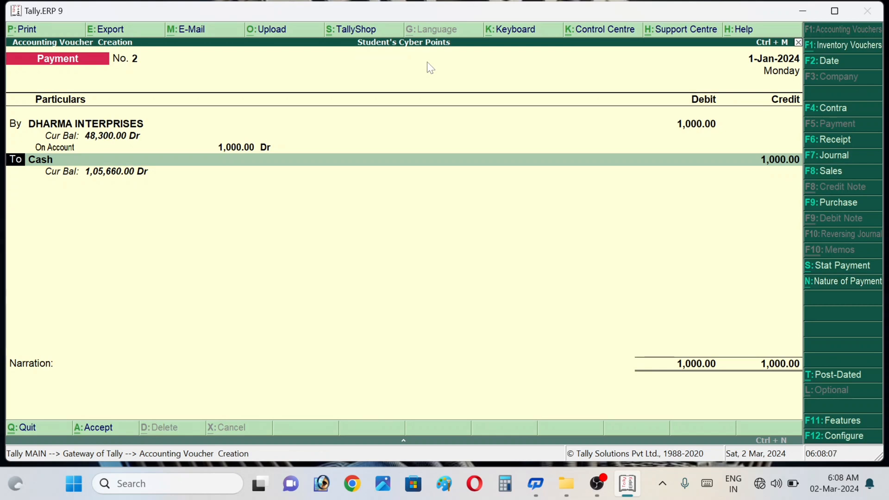
Step: Accept Cash as the credited ledger for 1,000.00, balancing voucher No. 2
key(Return)
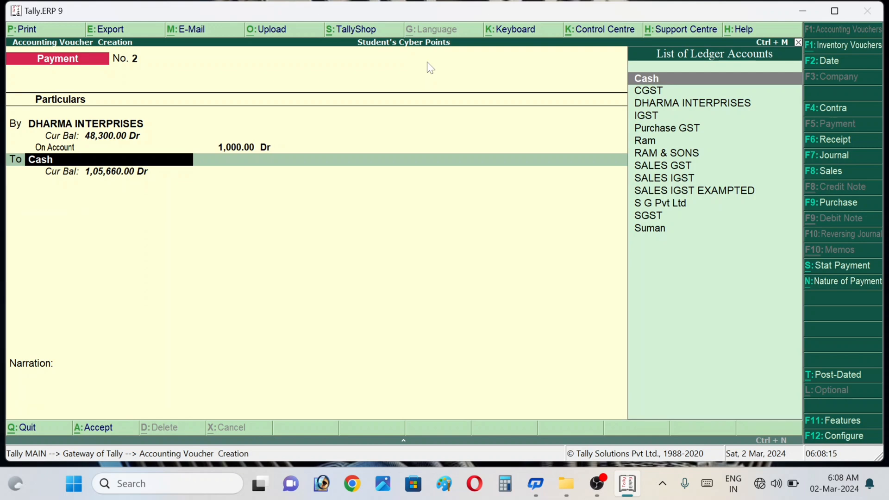
key(Return)
key(Return)
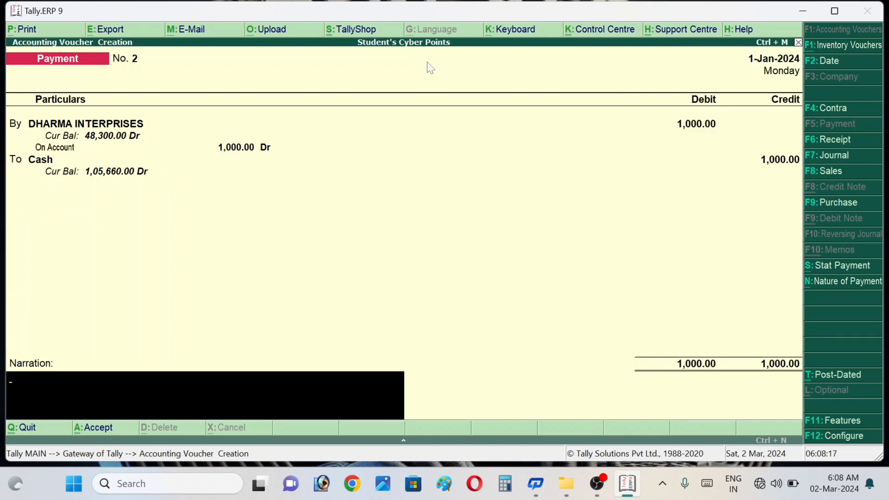
key(Return)
key(Return)
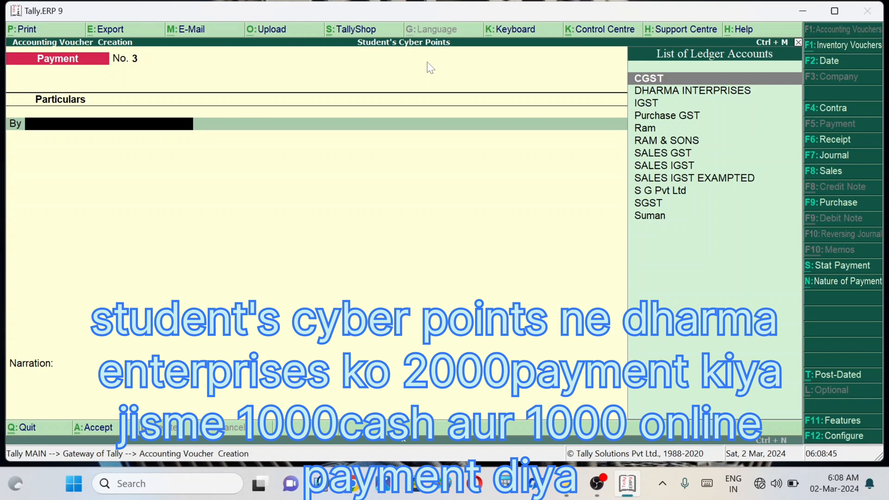
Step: Debit DHARMA INTERPRISES 2000 in voucher No. 3, with bill-wise adjustment On Account
key(Down)
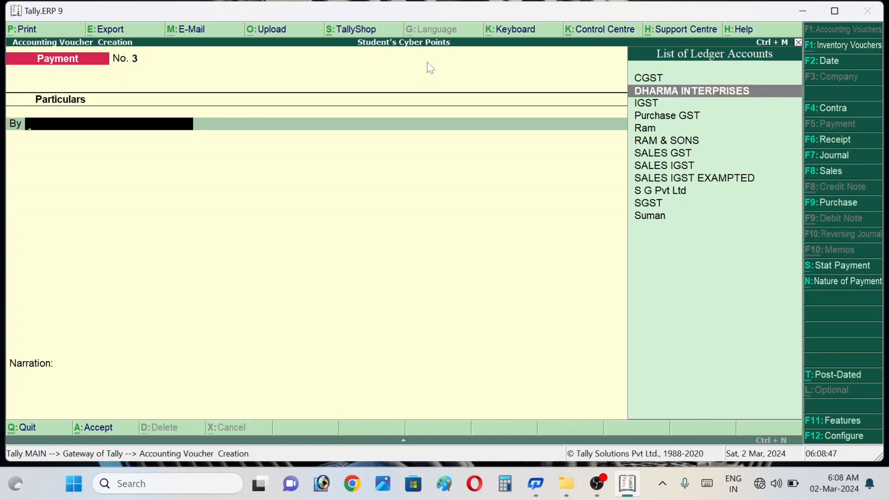
key(Return)
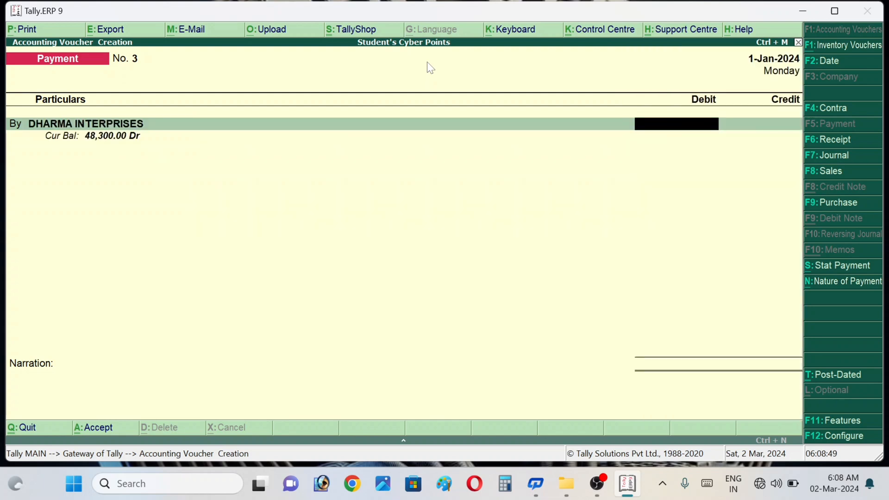
text(2000)
key(Return)
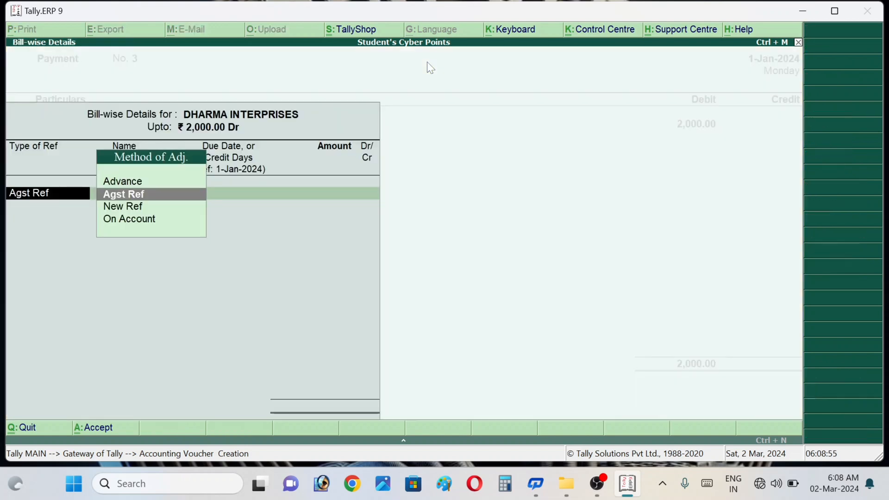
key(Down)
key(Down)
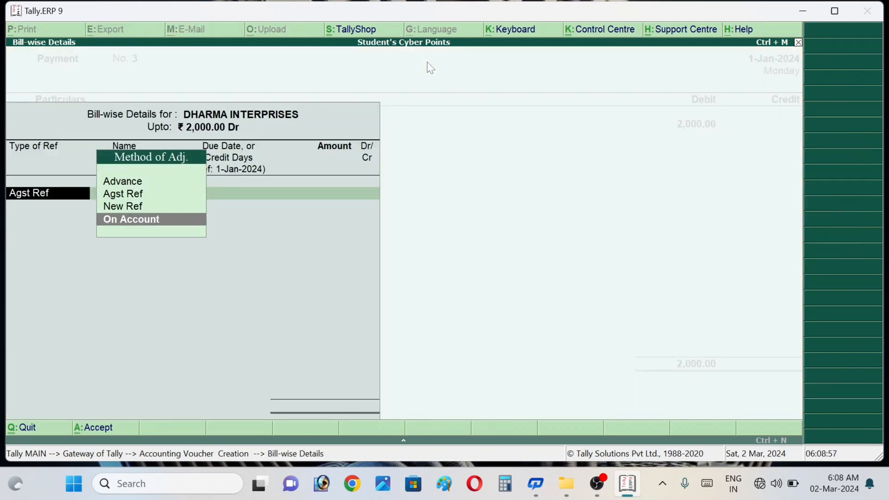
key(Return)
key(Return)
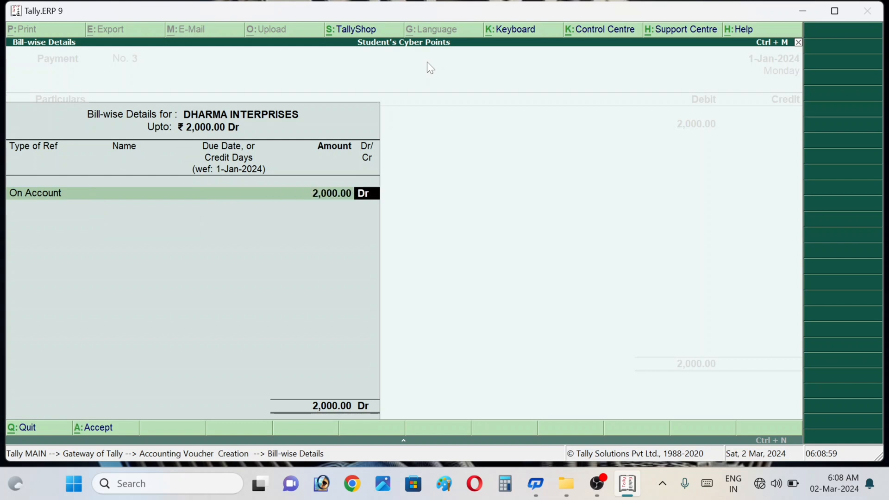
key(Return)
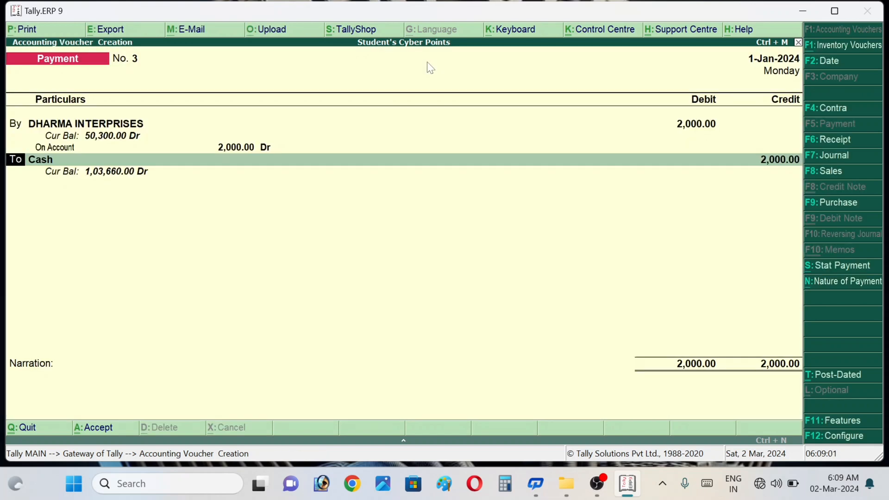
Step: Select Cash as the credited ledger and overtype its credit with 1000
key(Return)
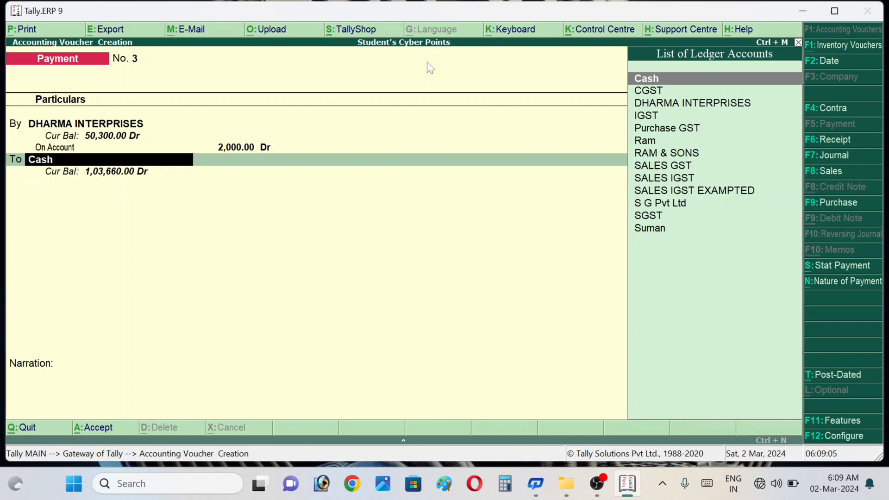
key(Return)
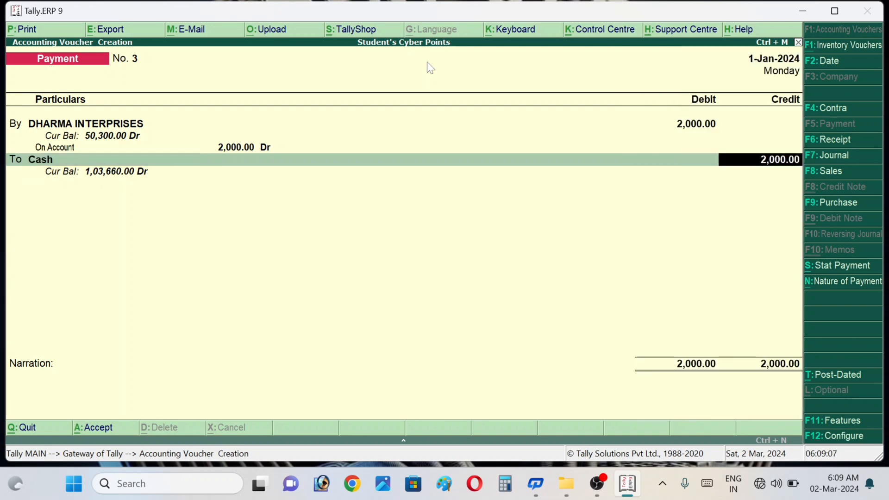
text(1000)
Step: Confirm the 1,000 Cash credit and begin creating a new ledger for the second credit line
key(Return)
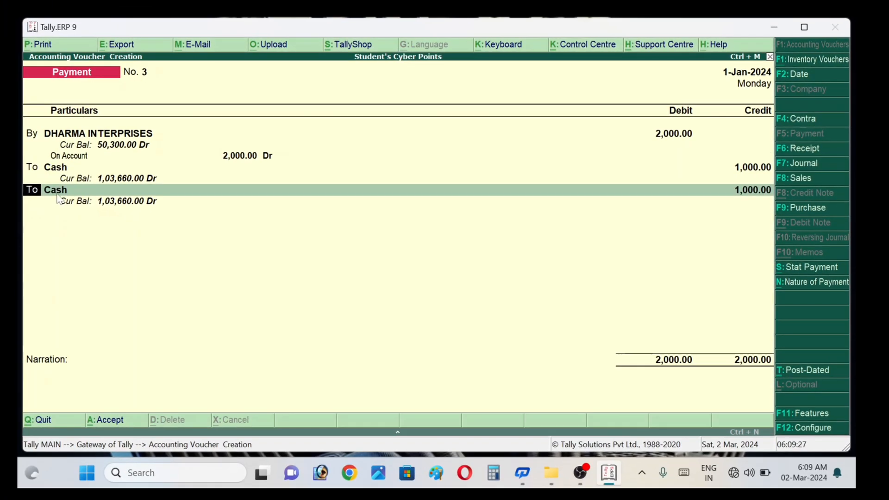
key(Return)
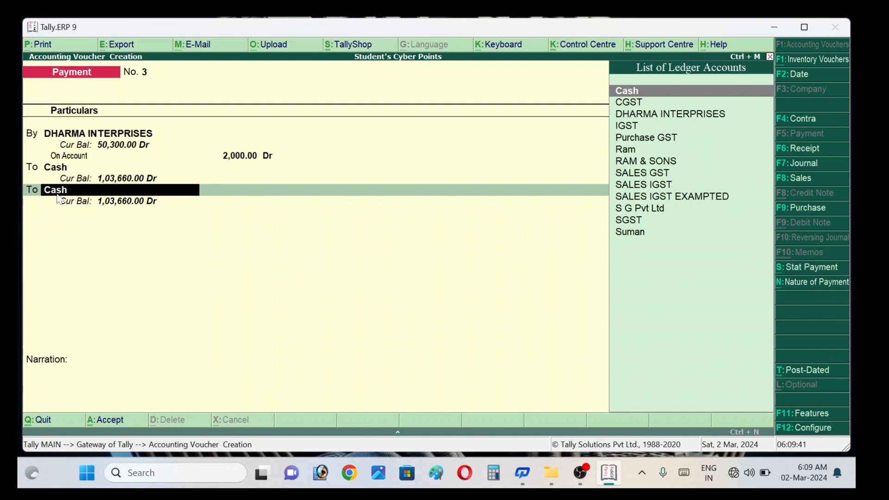
key(alt+c)
Step: Name the new ledger 'Union Bank of india' and assign it to the Bank Accounts group
text(Un)
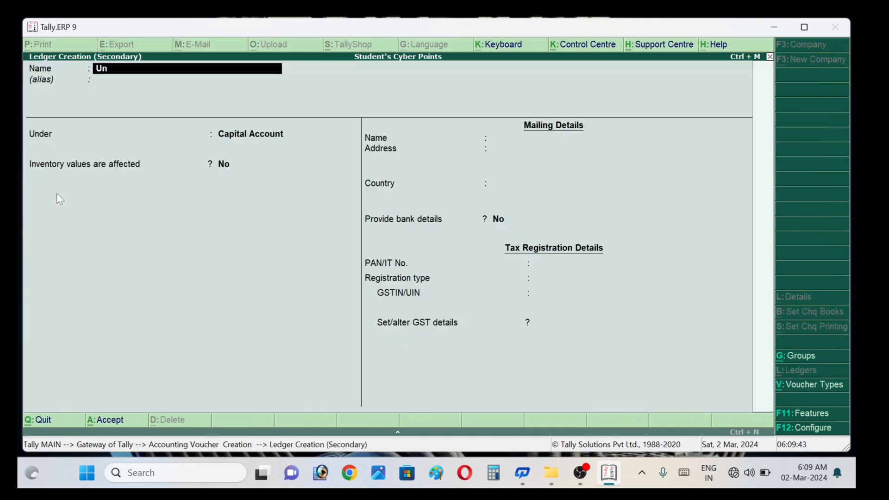
text(ion Ban)
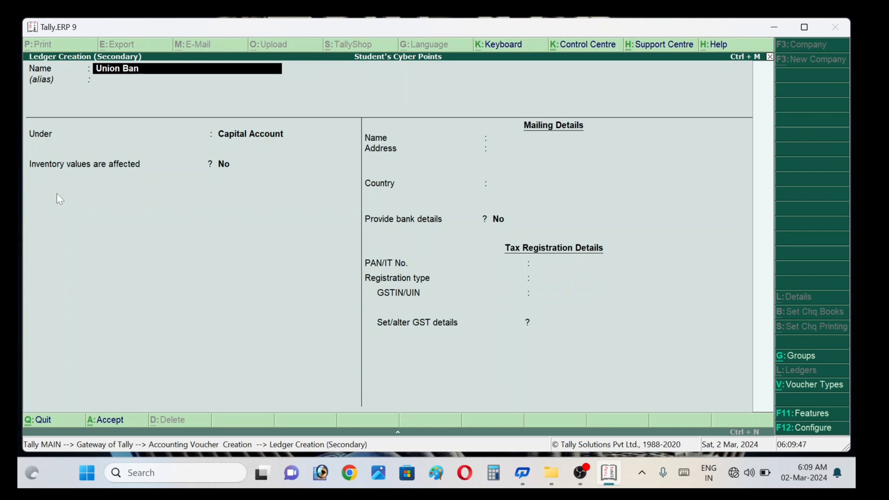
text(k of india)
key(Return)
key(Return)
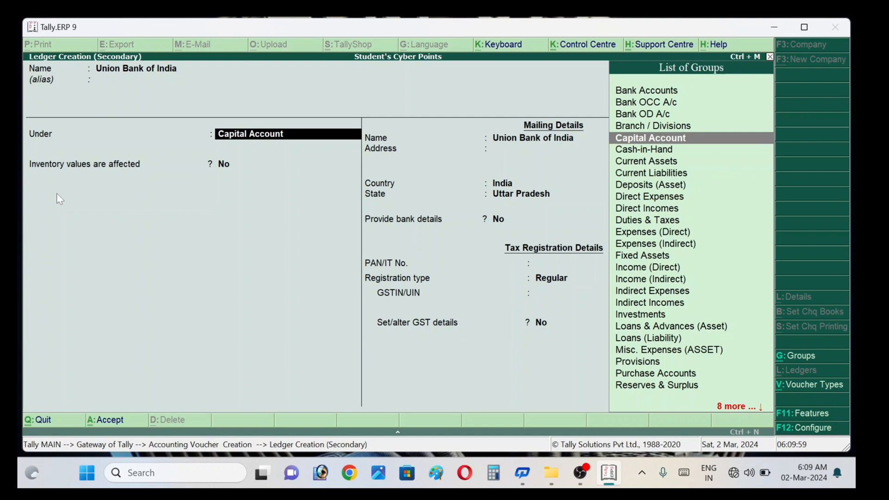
text(Ba)
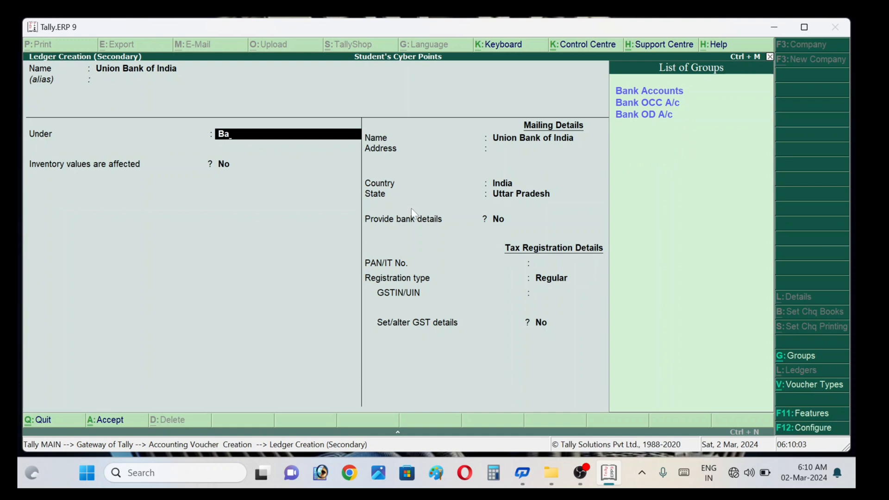
click(660, 93)
click(659, 93)
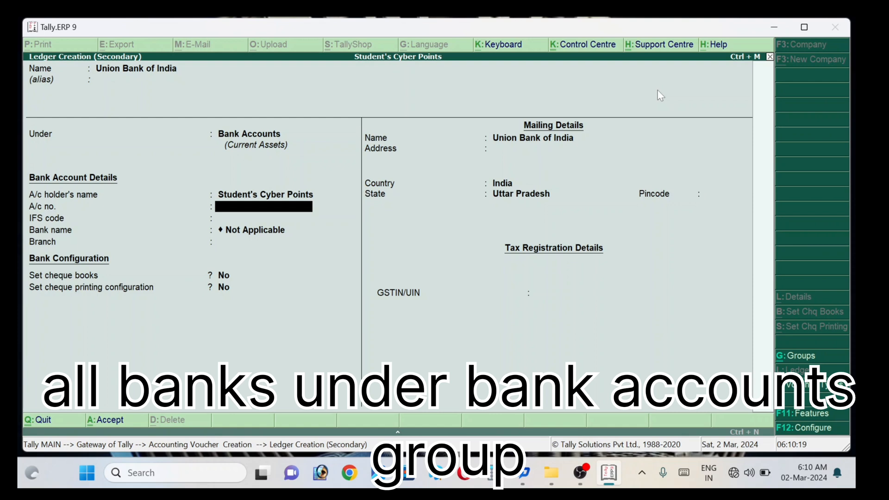
Step: Skip the bank details, keep state Uttar Pradesh, and save Union Bank of India despite the GSTIN warning
key(Return)
key(Return)
key(Return)
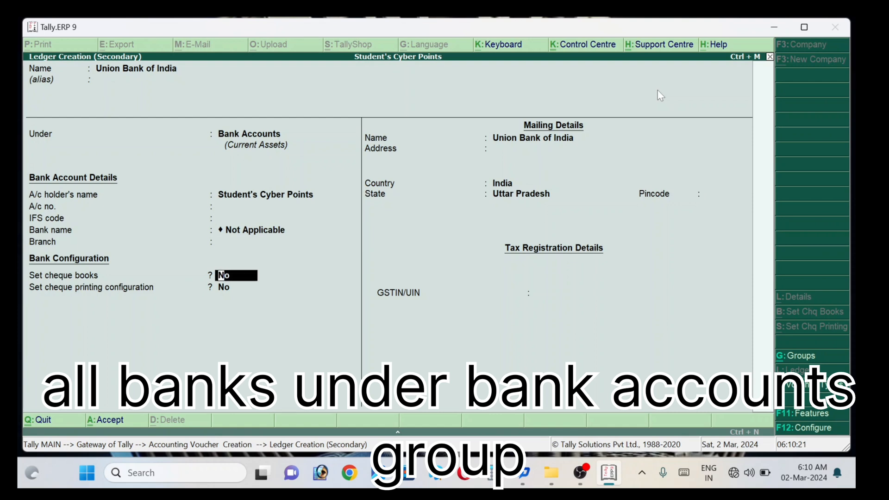
key(Return)
key(Return)
key(Return)
key(Return)
key(Return)
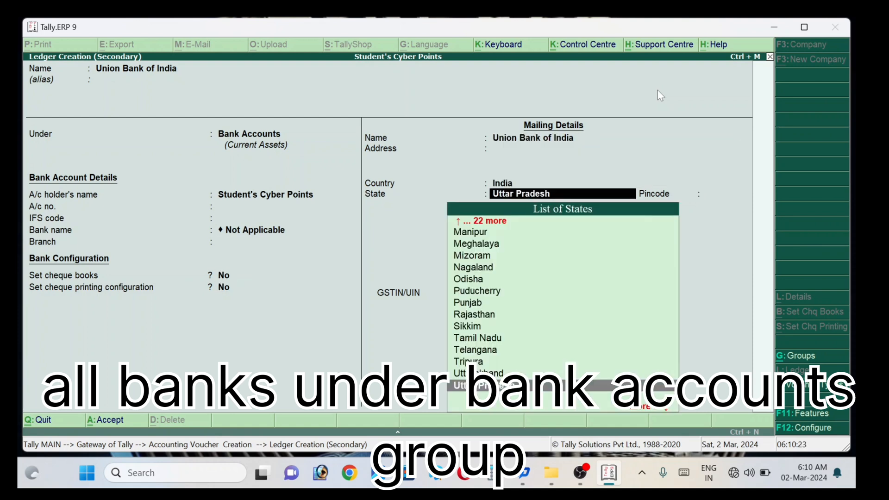
key(Return)
key(Return)
key(Return)
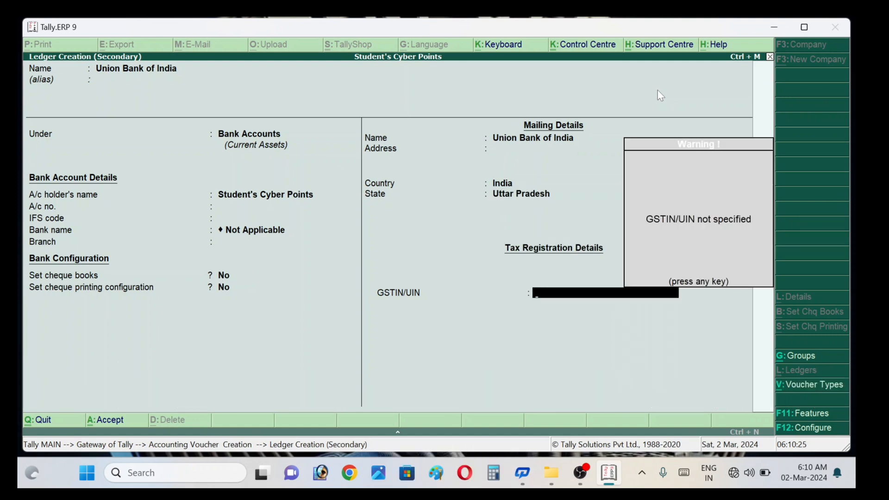
key(Return)
key(Return)
key(Return)
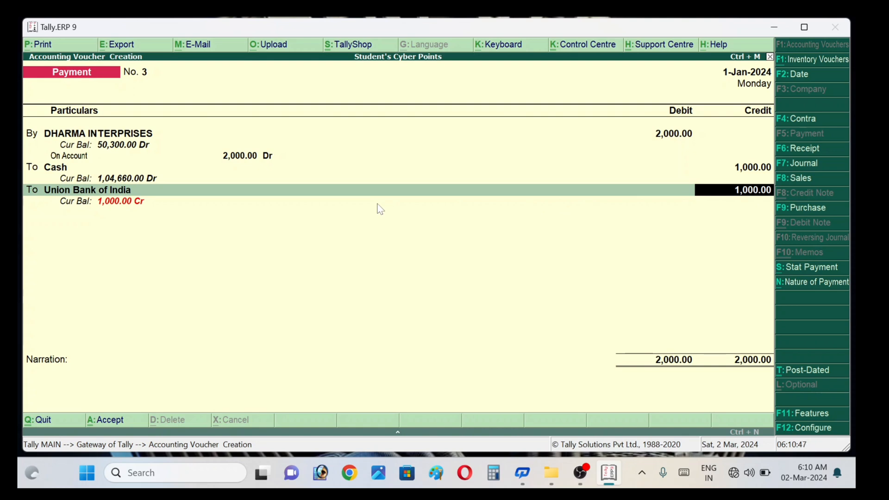
Step: Set the Union Bank allocation's transaction type to Others and save payment voucher No. 3 without narration
key(Return)
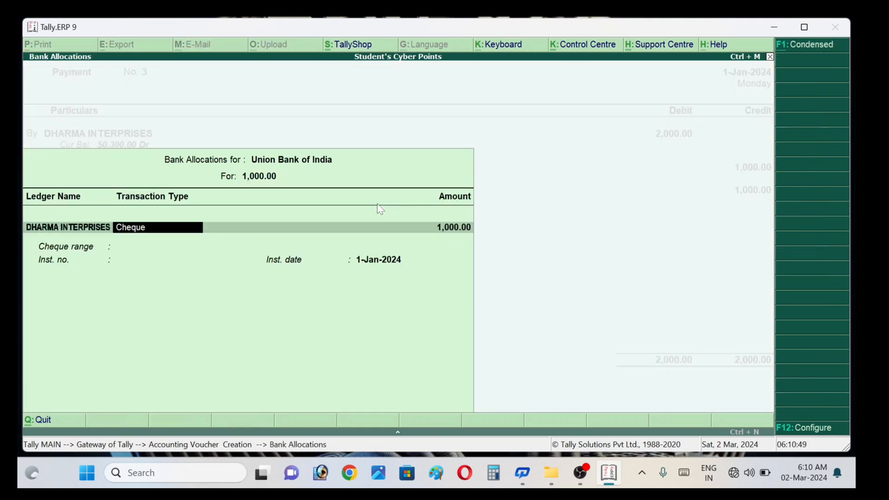
key(Return)
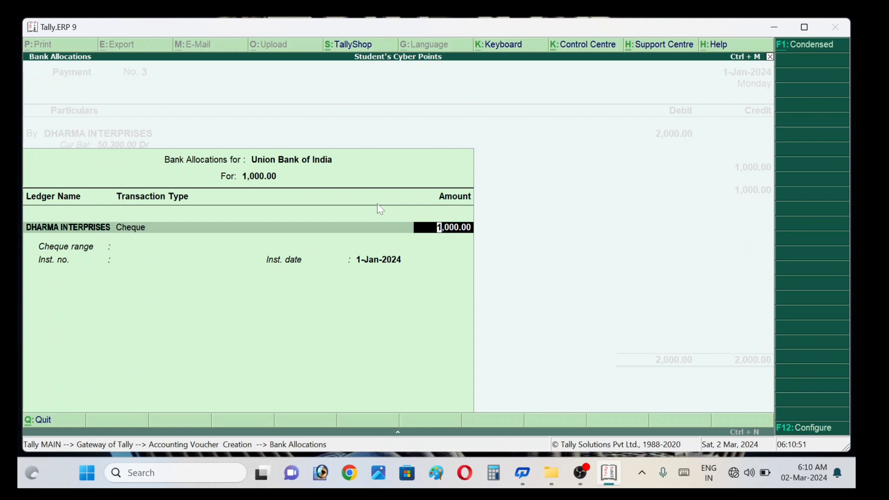
key(BackSpace)
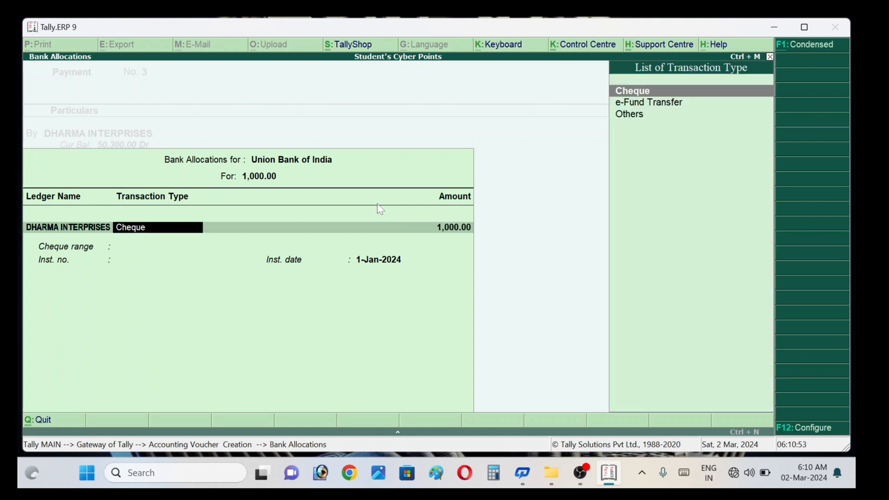
key(Down)
key(Down)
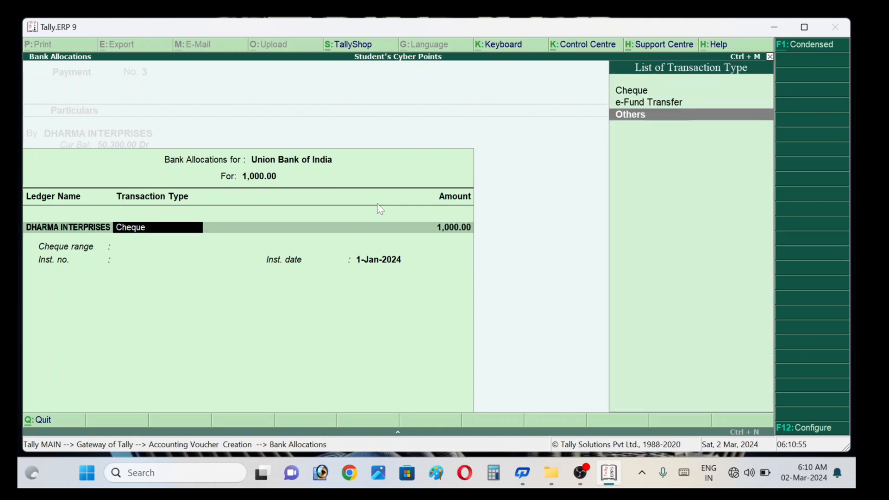
key(Up)
key(Down)
key(Return)
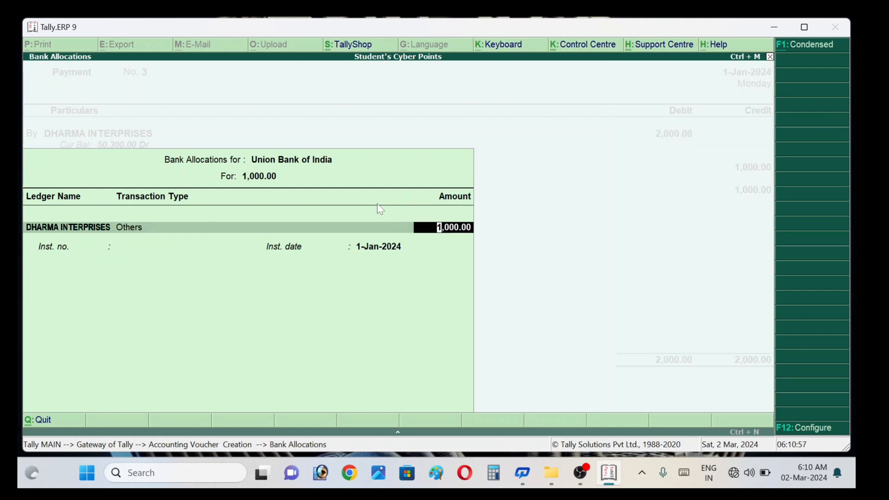
key(Return)
key(Return)
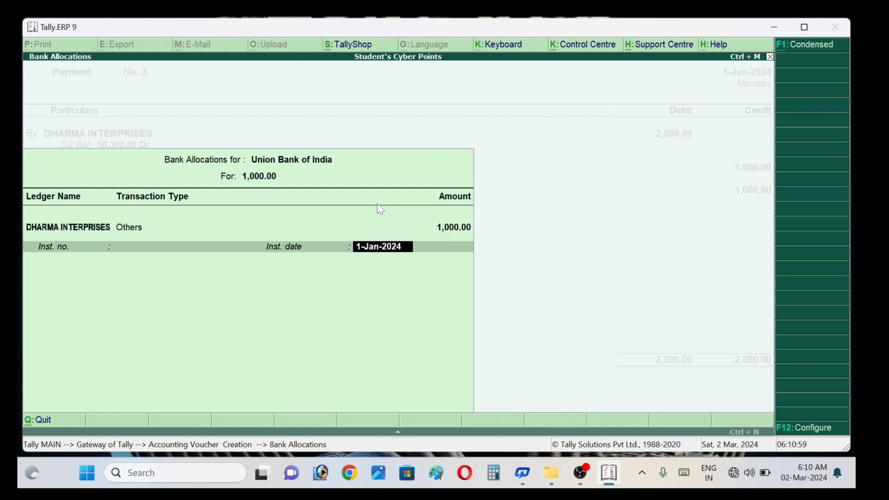
key(Return)
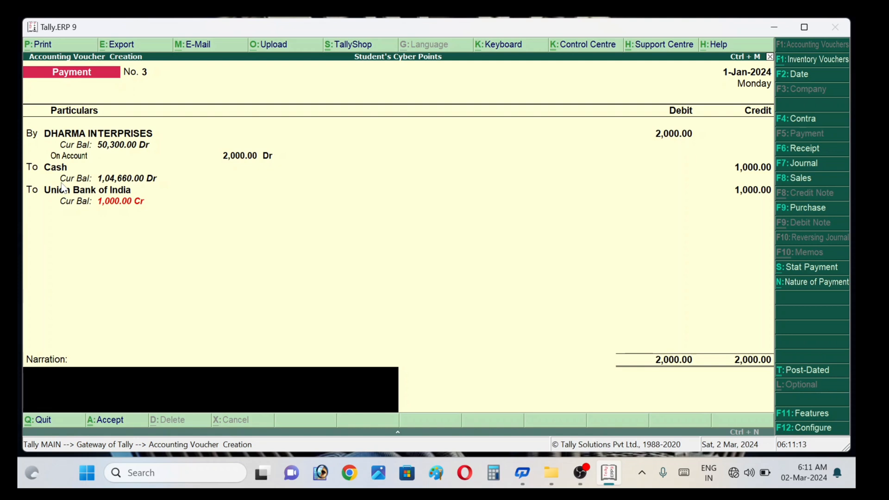
key(Return)
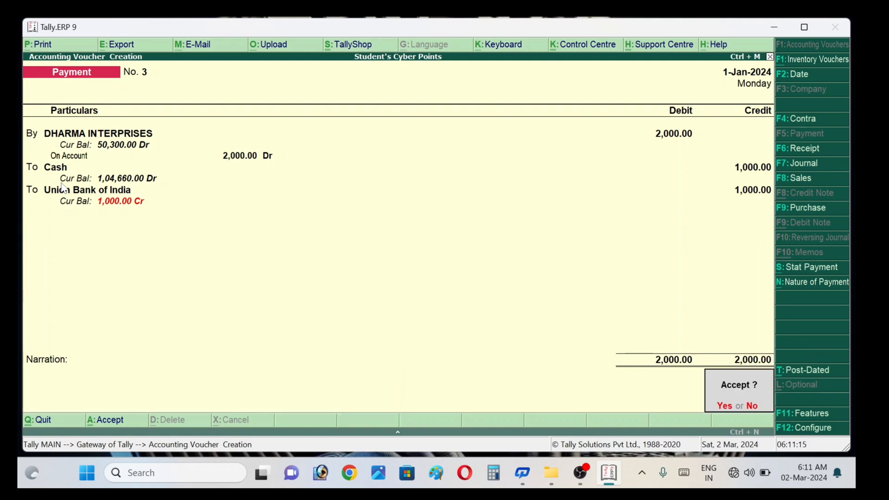
key(Return)
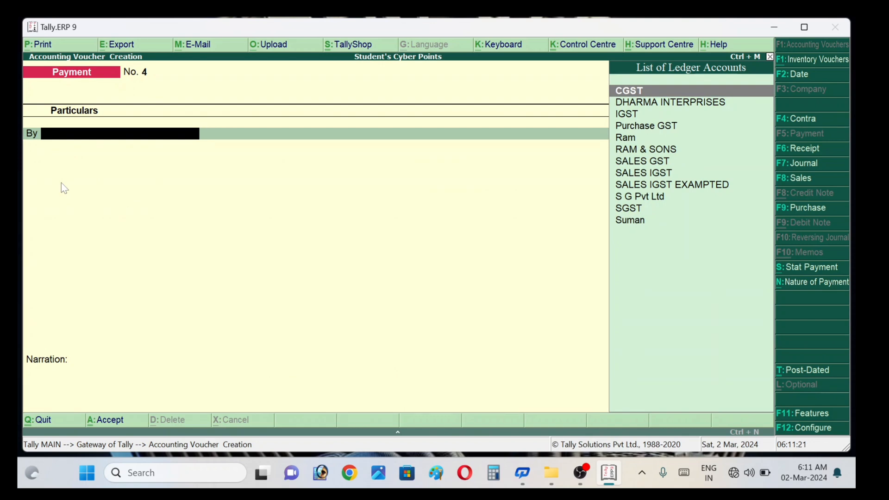
Step: Debit RAM & SONS 500 in voucher No. 4, adjusted On Account as 500.00 Dr
key(Down)
key(Down)
key(Down)
key(Down)
key(Down)
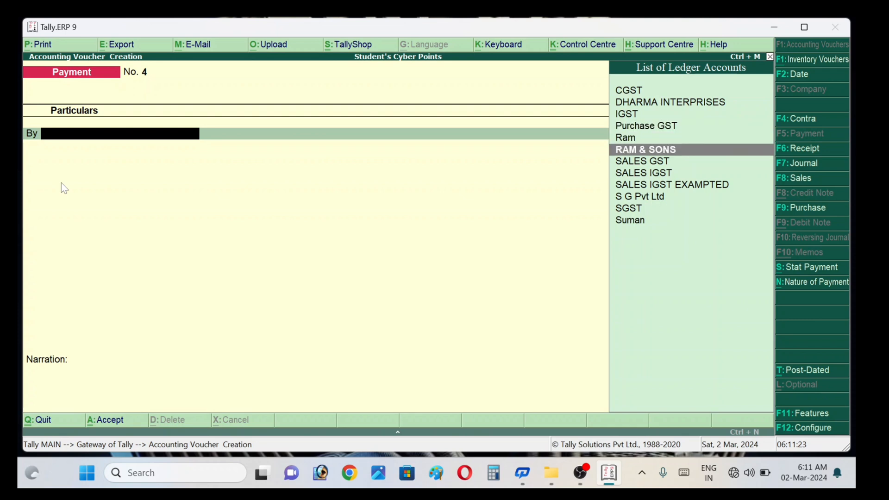
key(Return)
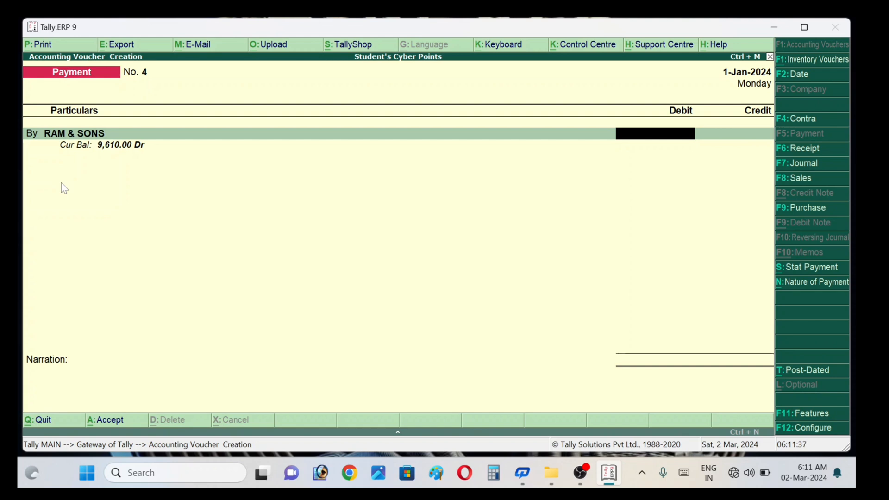
text(500)
key(Return)
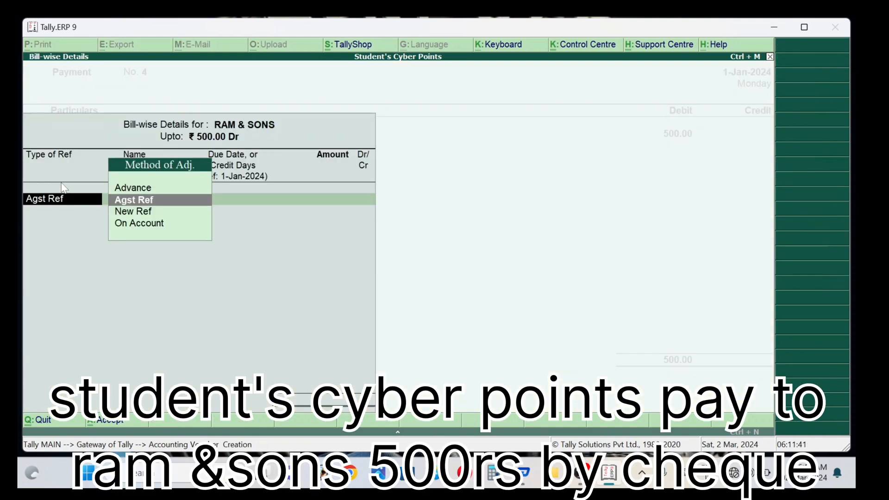
key(Down)
key(Down)
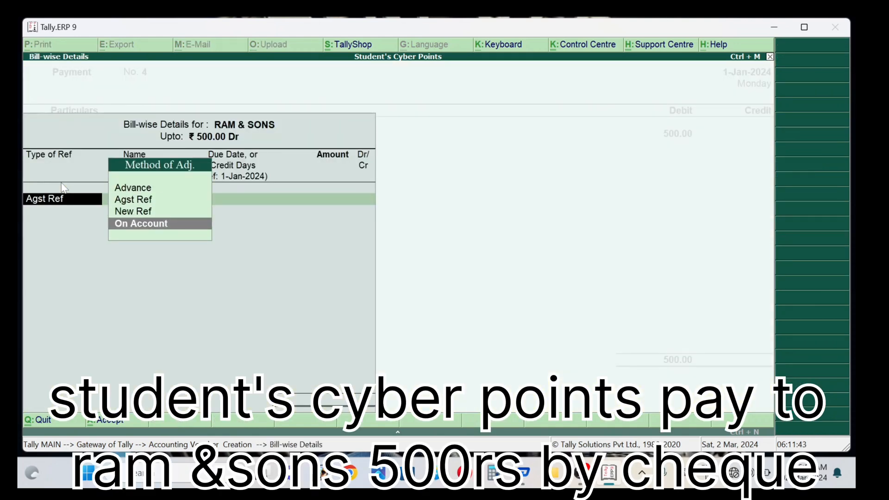
key(Return)
key(Return)
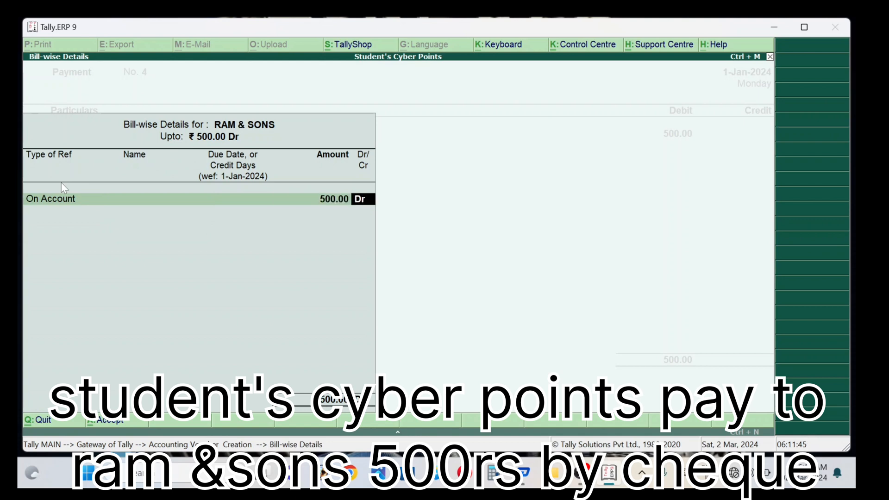
key(Return)
key(Return)
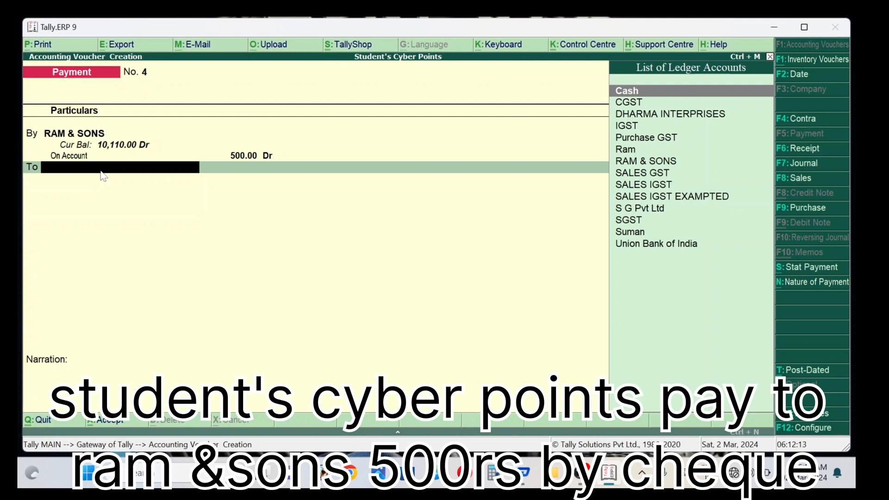
Step: From the To line, create a new ledger named 'S B i' under the Bank Accounts group
key(Down)
key(Down)
key(Down)
key(Down)
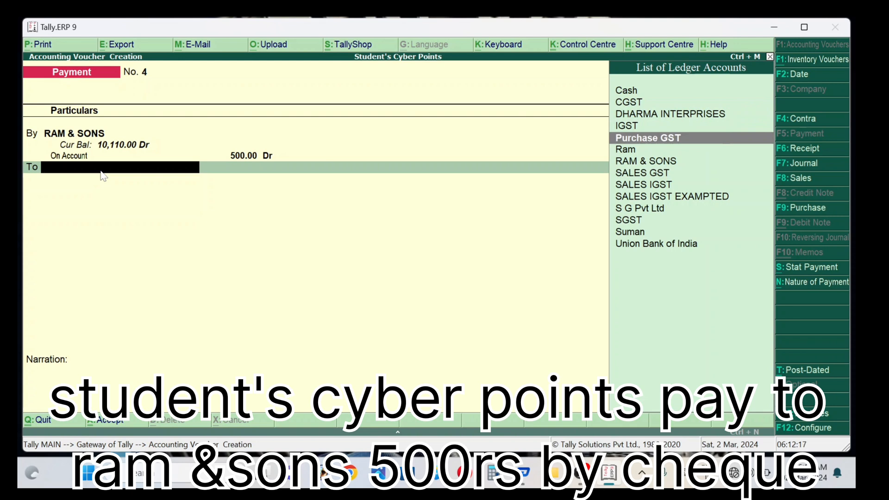
key(BackSpace)
key(Return)
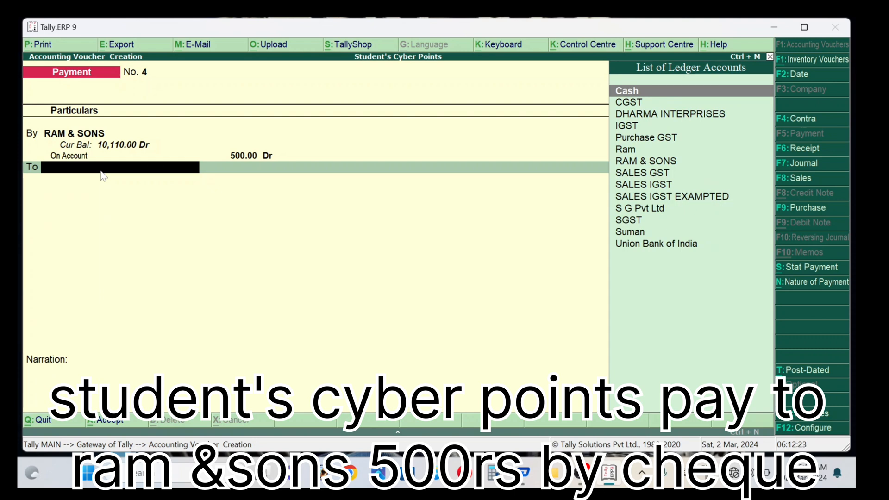
text(C)
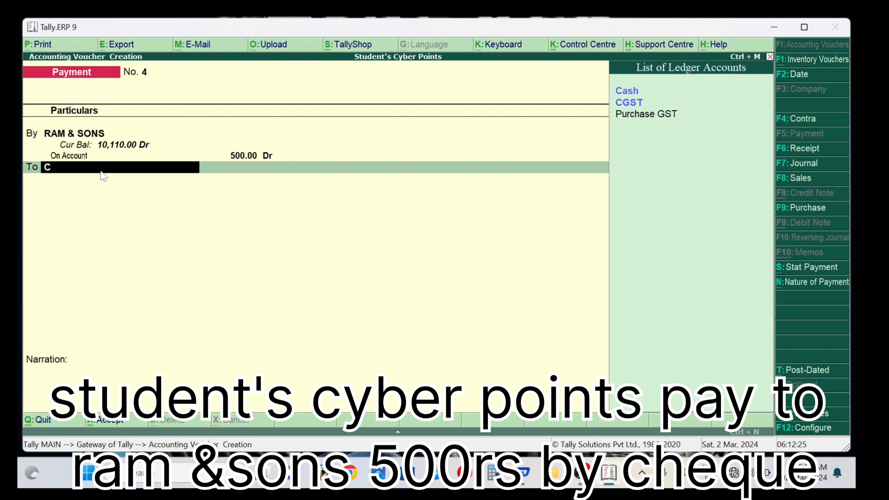
key(BackSpace)
key(alt+c)
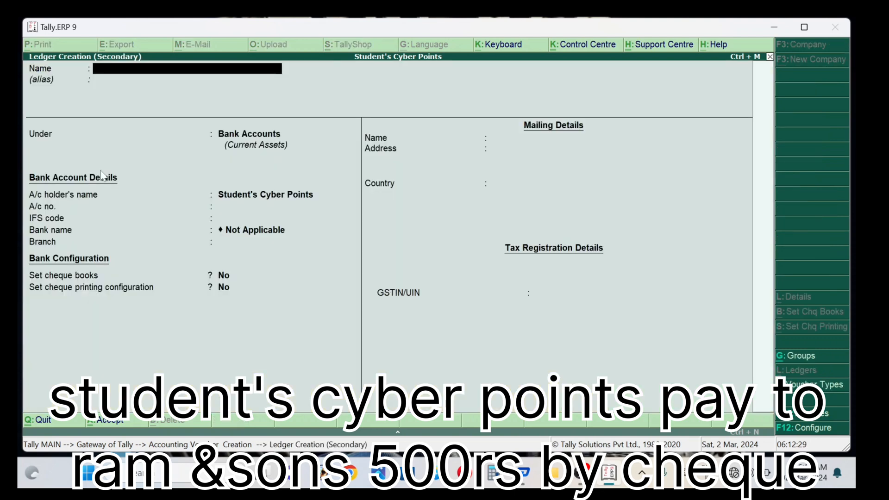
text(S B i)
key(Return)
key(Return)
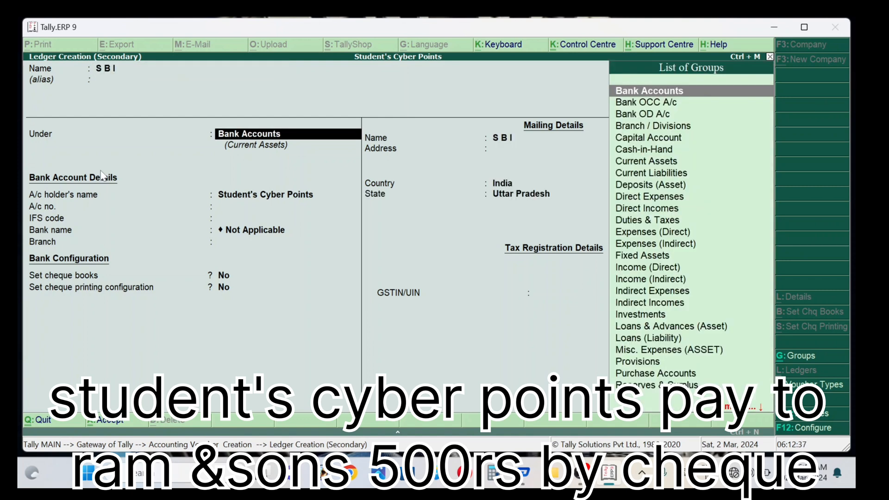
key(Return)
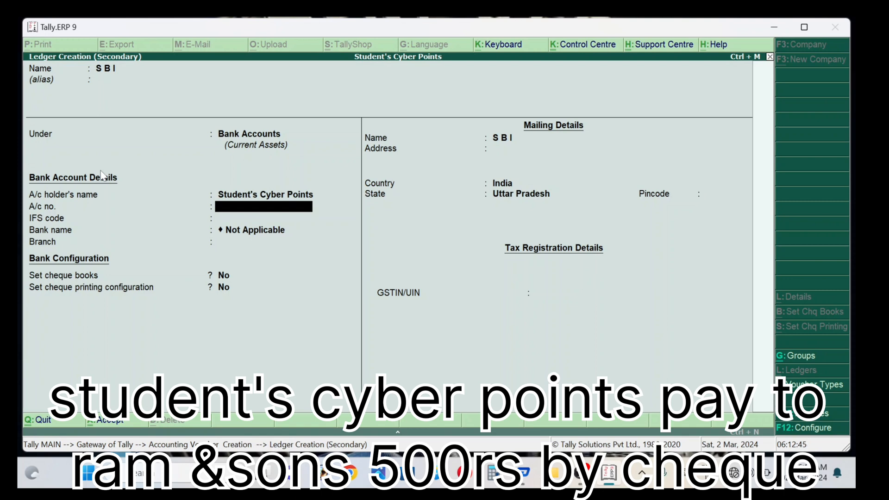
Step: Enter the SBI account number, IFS code SBIN0006541 and branch GAURABADHAH PUR
key(Return)
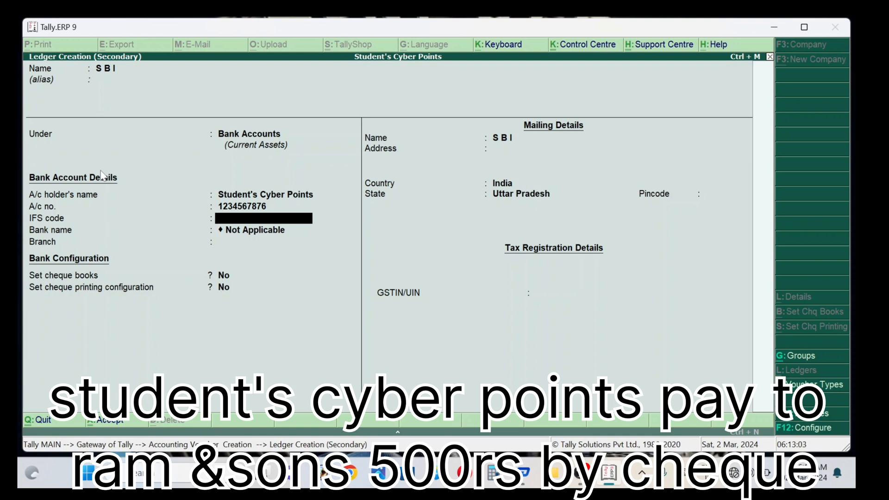
key(Return)
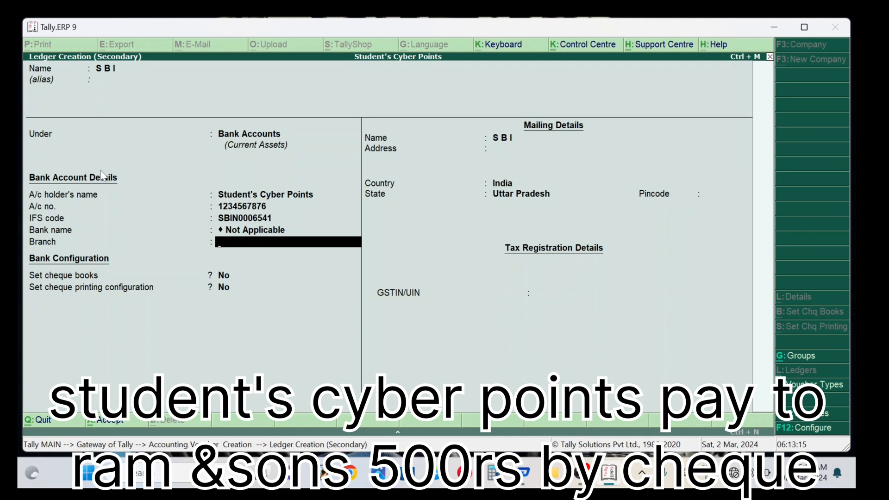
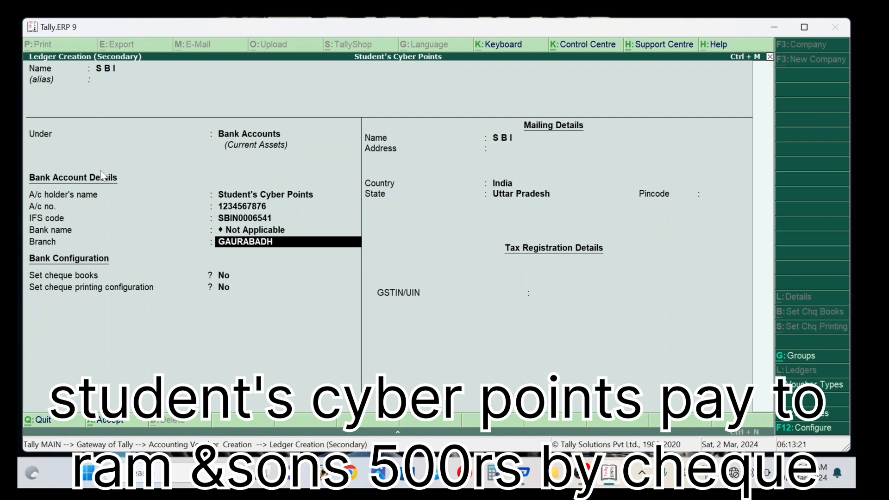
key(Return)
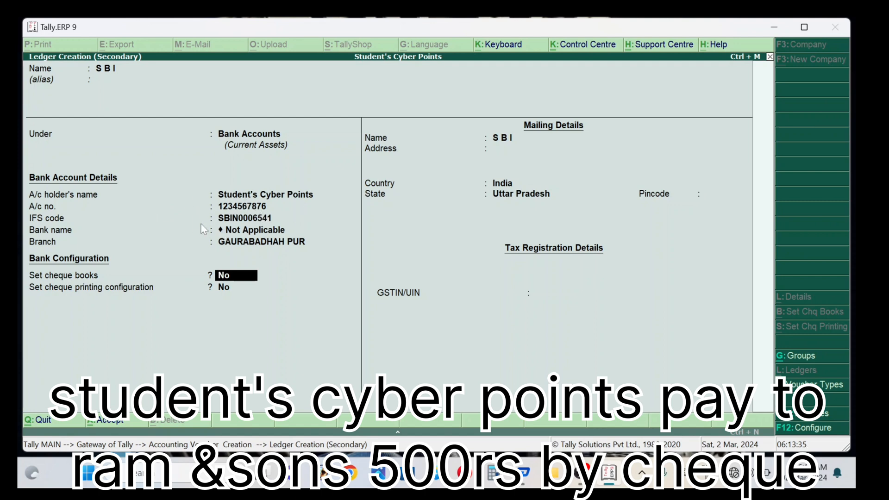
Step: Accept the remaining cheque and mailing fields and save the S B I ledger
key(Return)
key(Return)
key(Return)
key(Return)
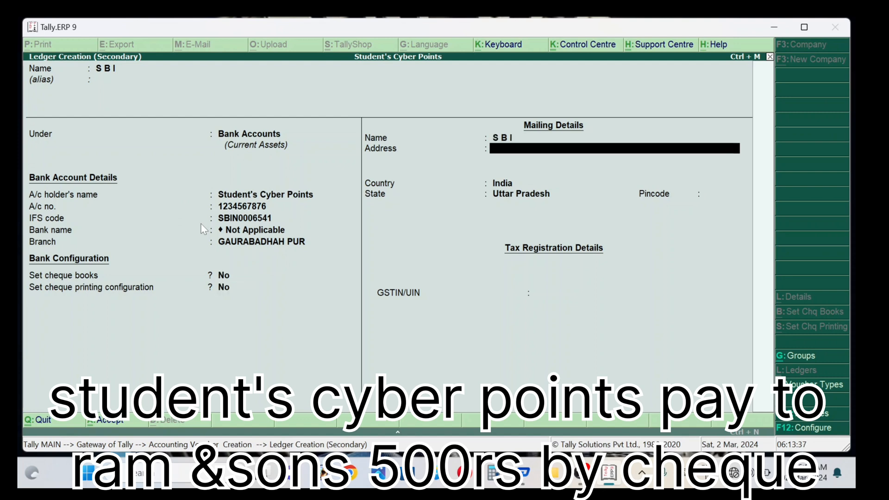
key(Return)
key(Return)
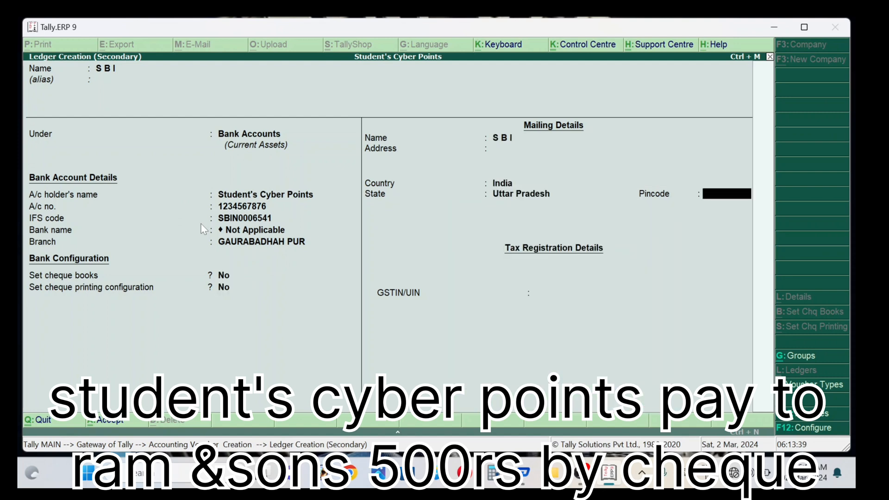
key(Return)
key(Return)
key(Return)
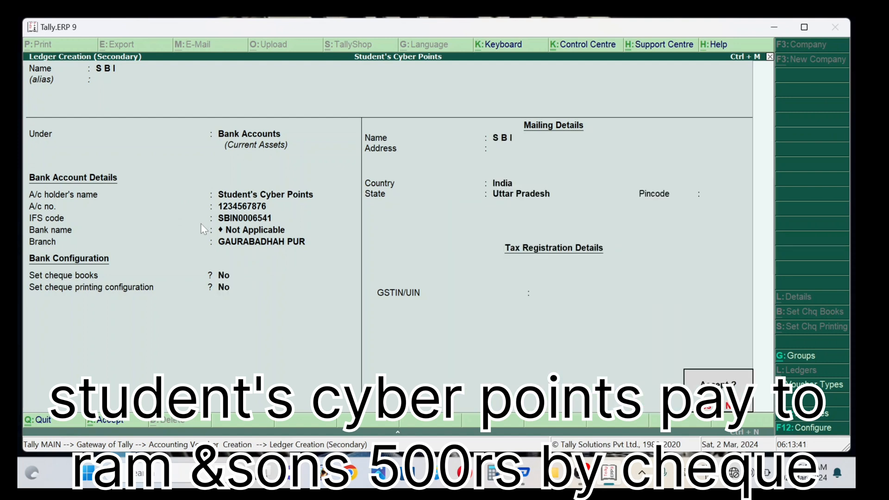
key(Return)
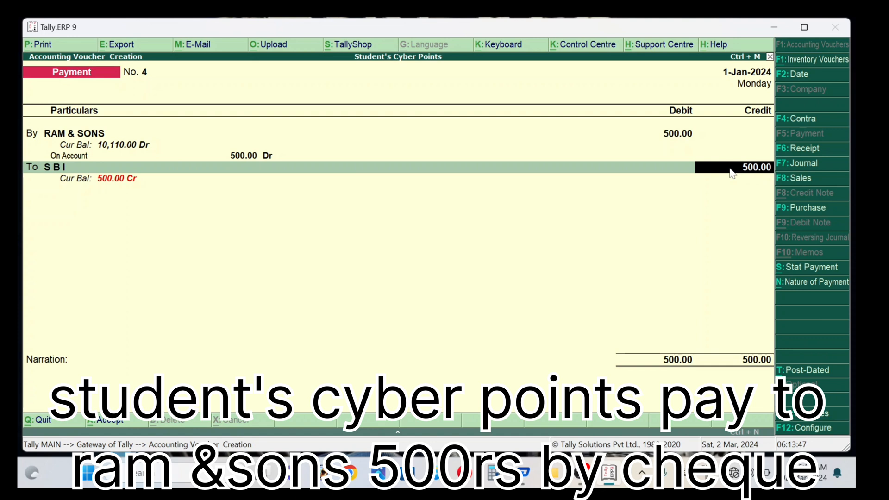
Step: Credit S B I 500.00 with a Cheque bank allocation of 500.00 in voucher 4
key(Return)
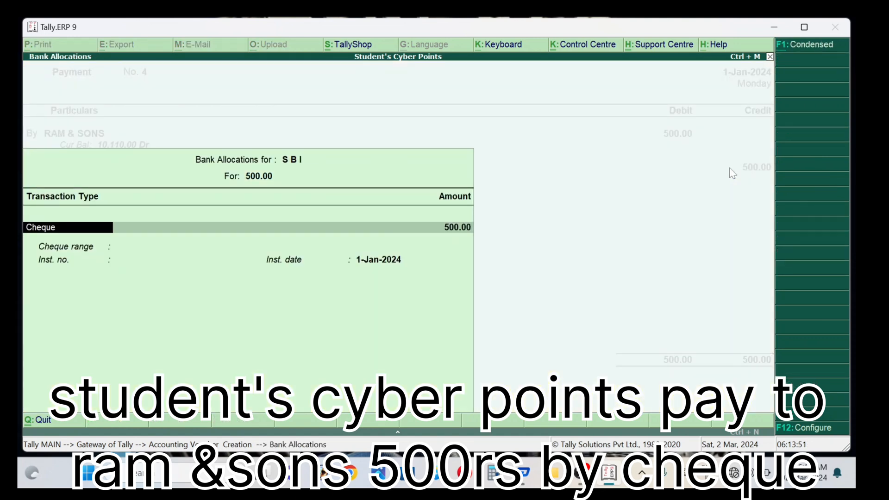
key(Return)
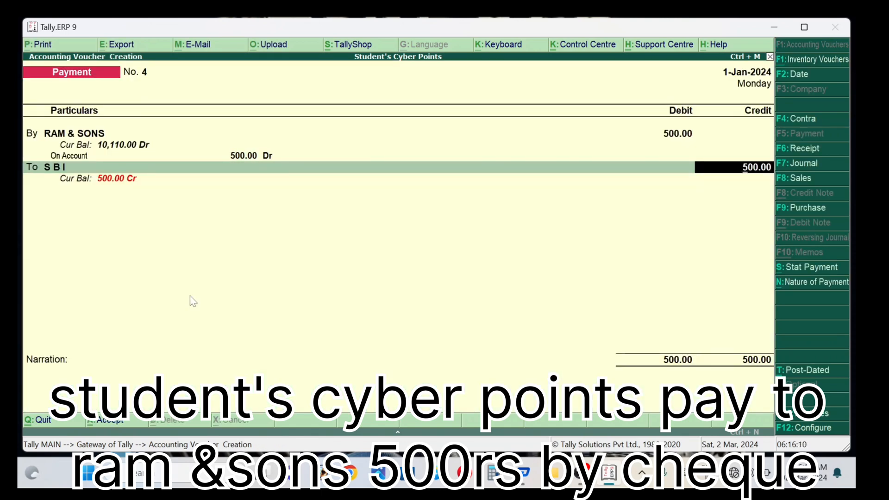
key(Return)
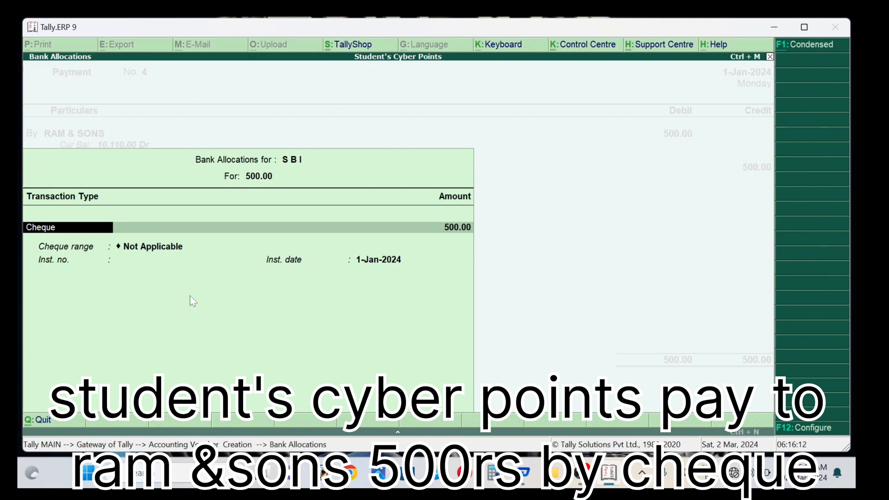
key(Return)
key(Return)
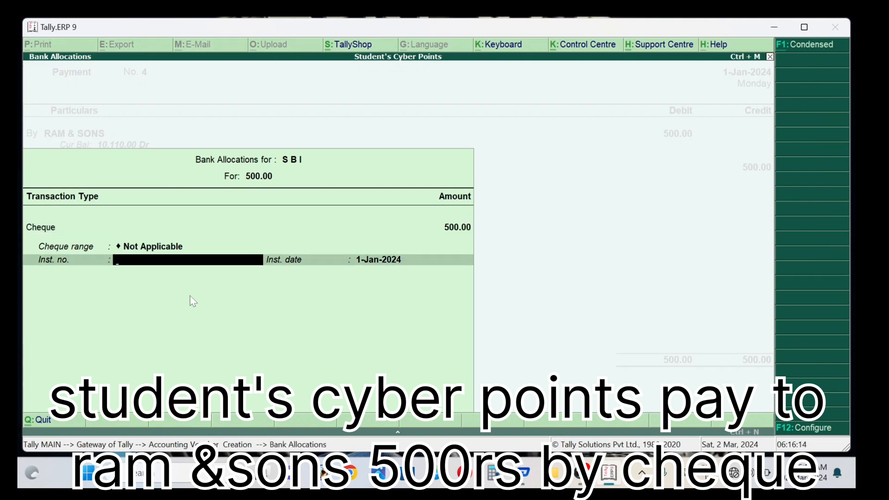
key(Return)
key(Return)
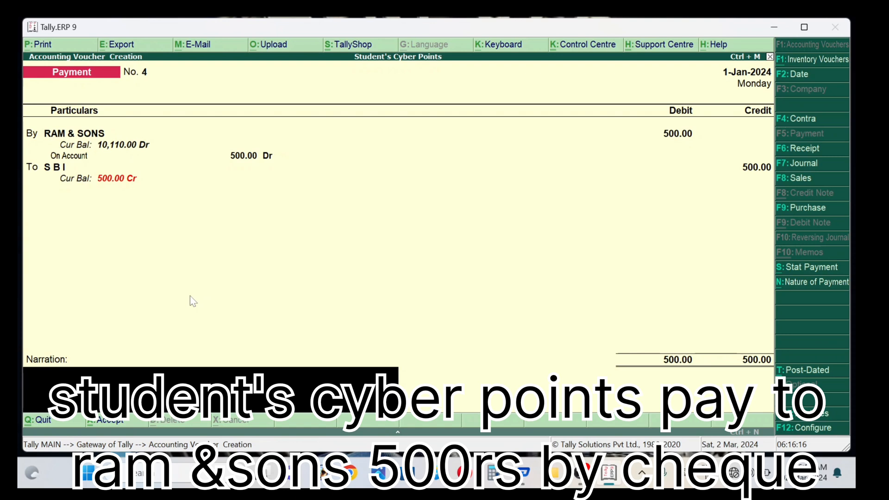